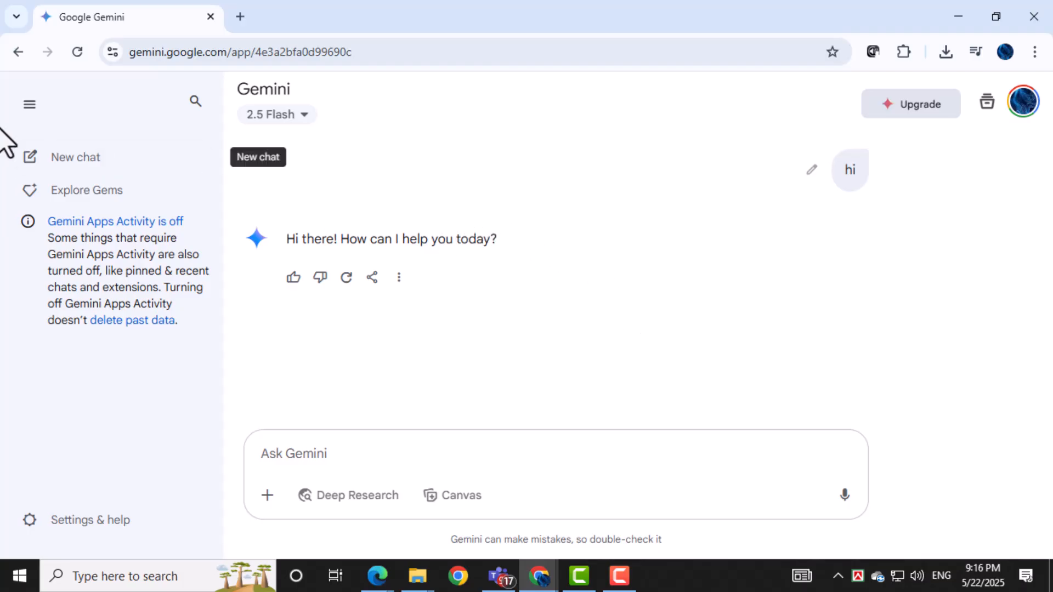
- Toggle the Gemini sidebar closed and open again while on the Gemini page
left_click(24, 105)
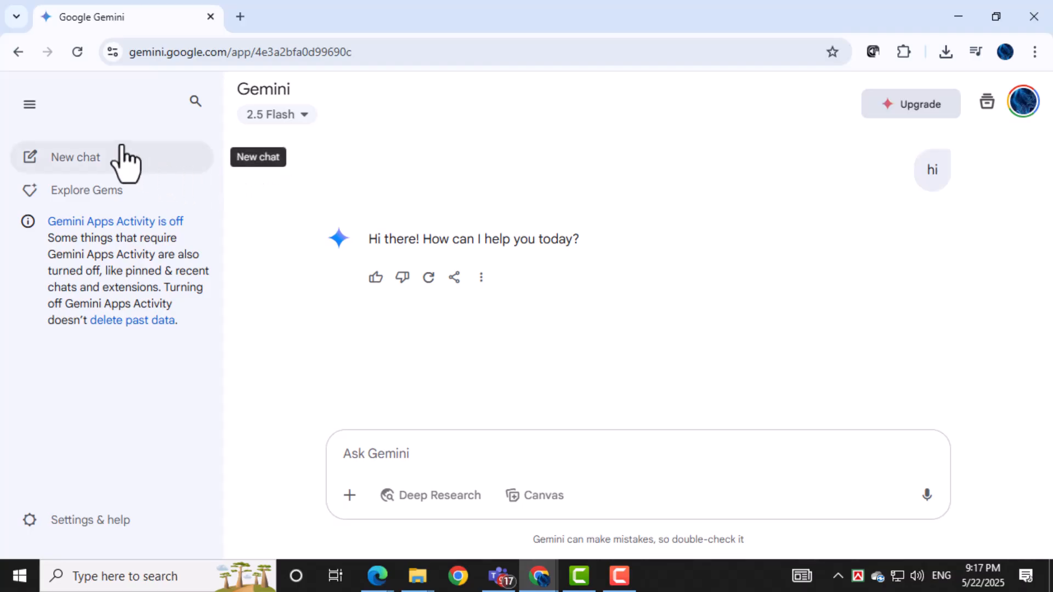
left_click(380, 52)
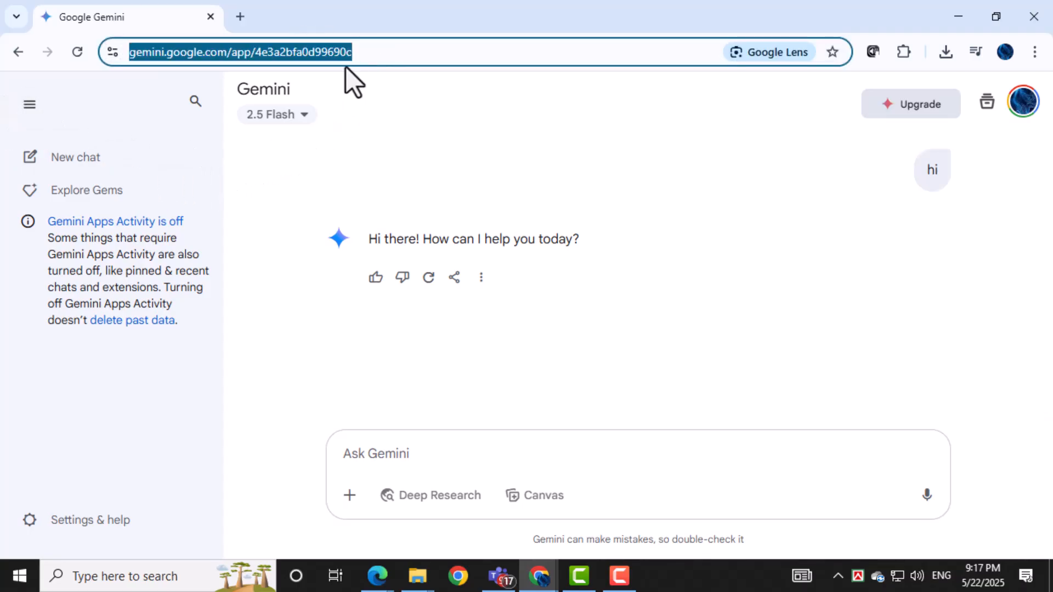
left_click(30, 104)
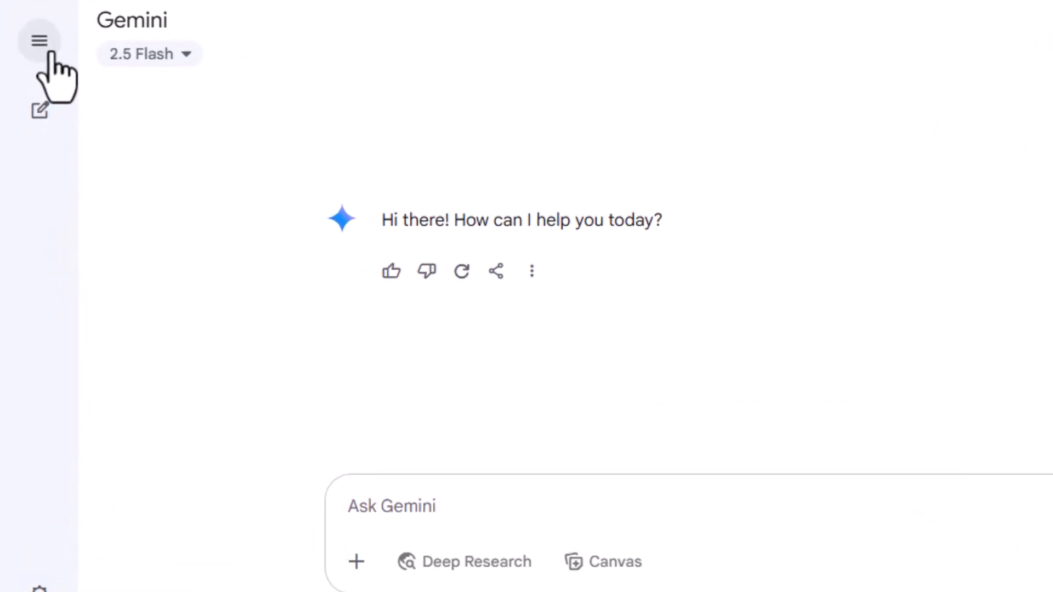
left_click(50, 51)
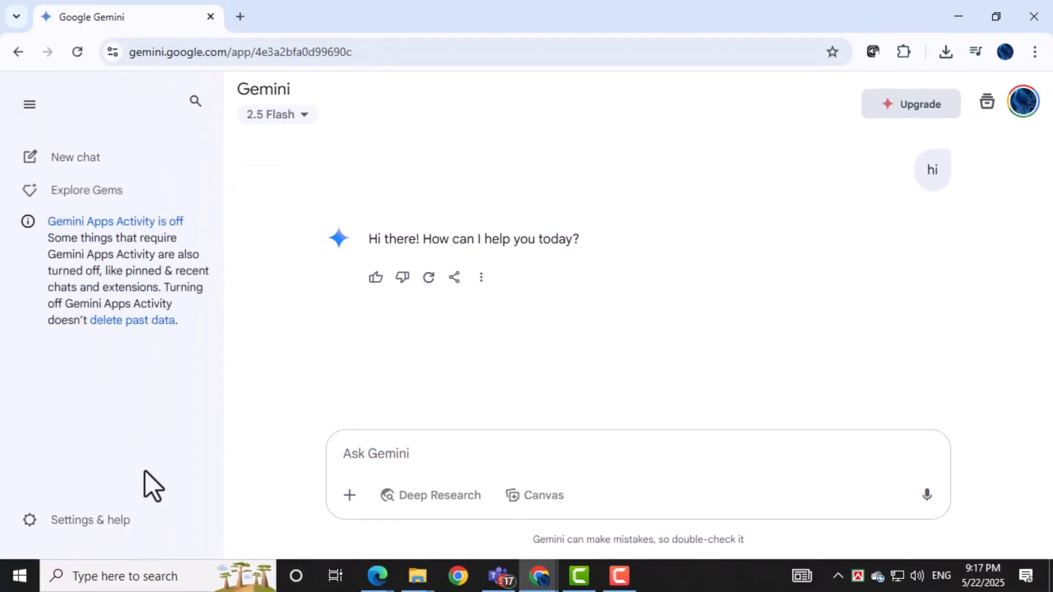
- Bring up the Settings & help options from the sidebar
left_click(33, 519)
left_click(33, 520)
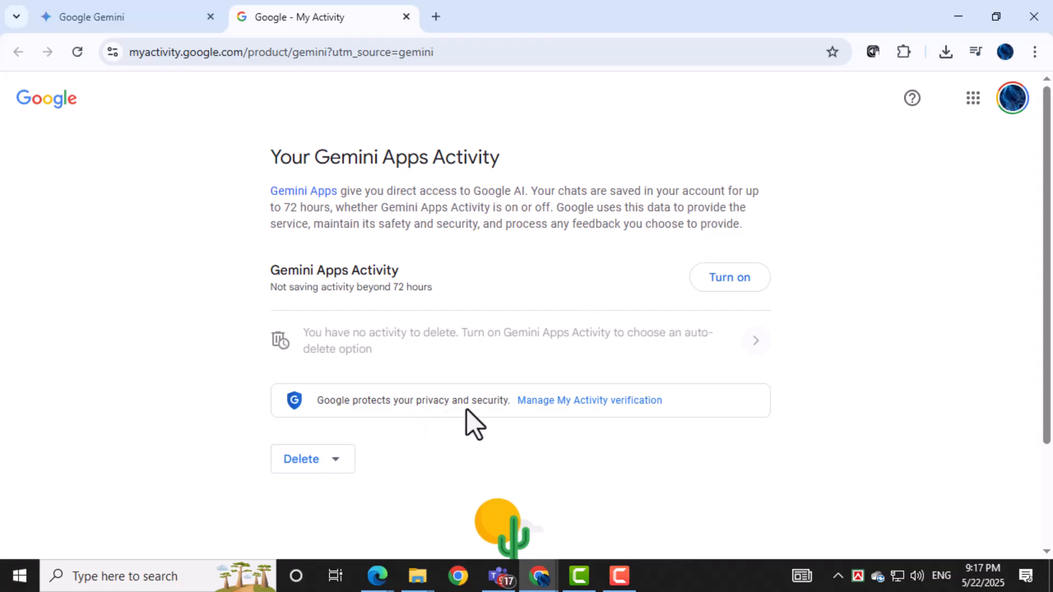
left_click(731, 279)
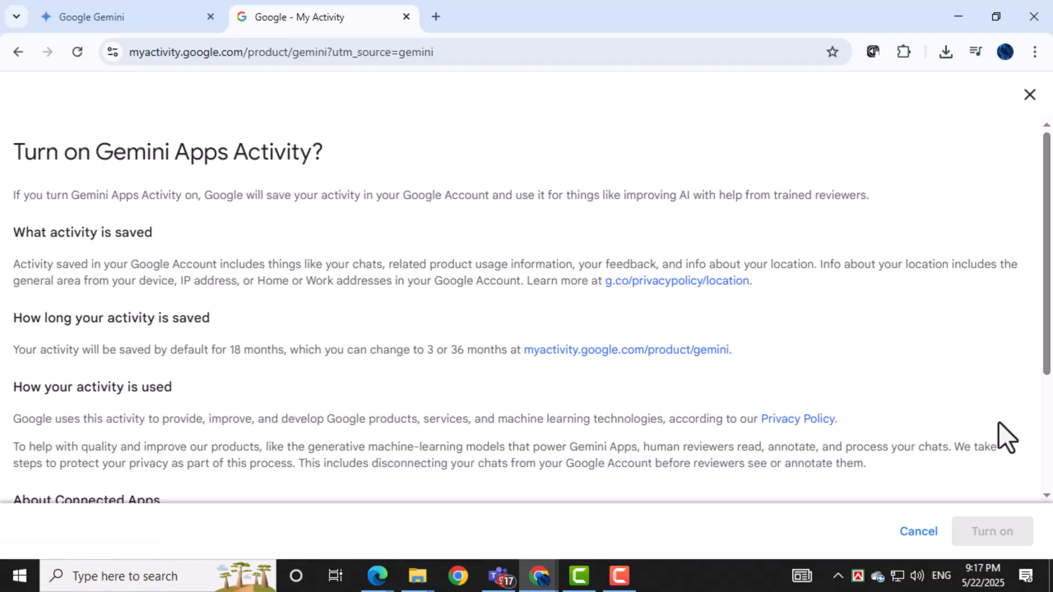
left_click(918, 533)
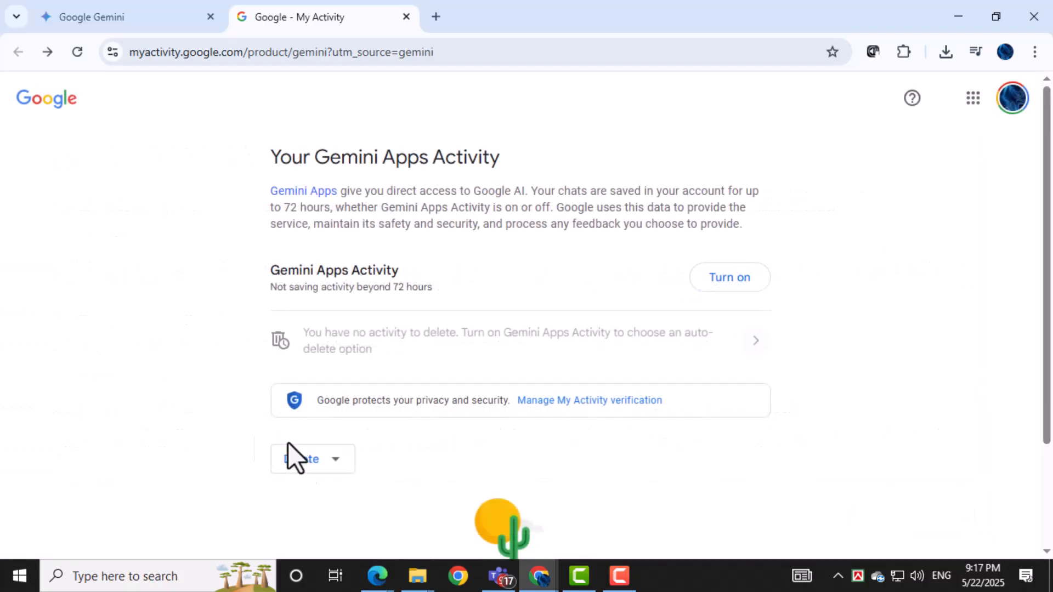
left_click(735, 287)
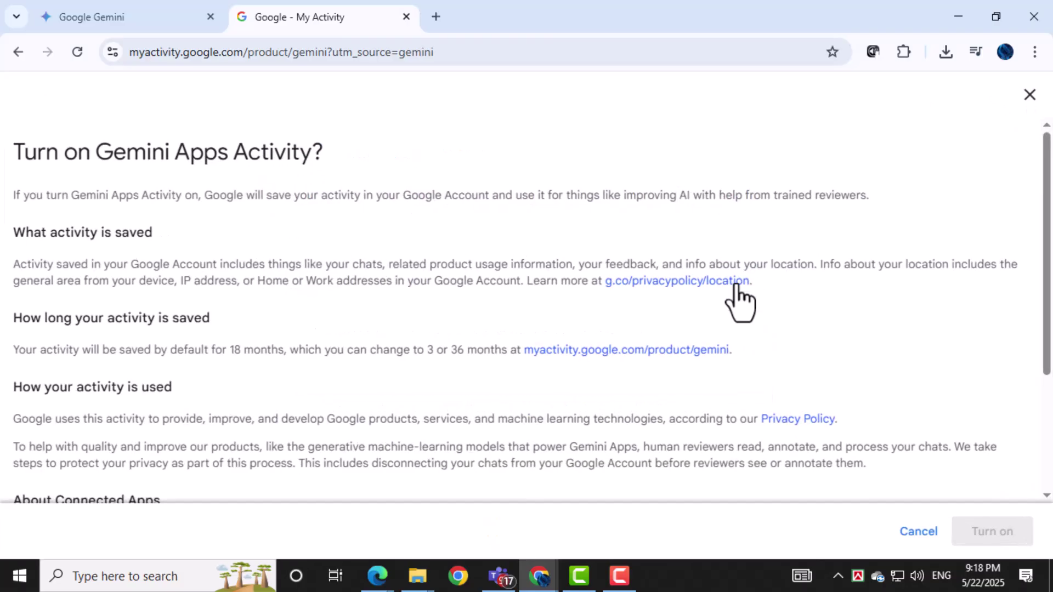
left_click(918, 533)
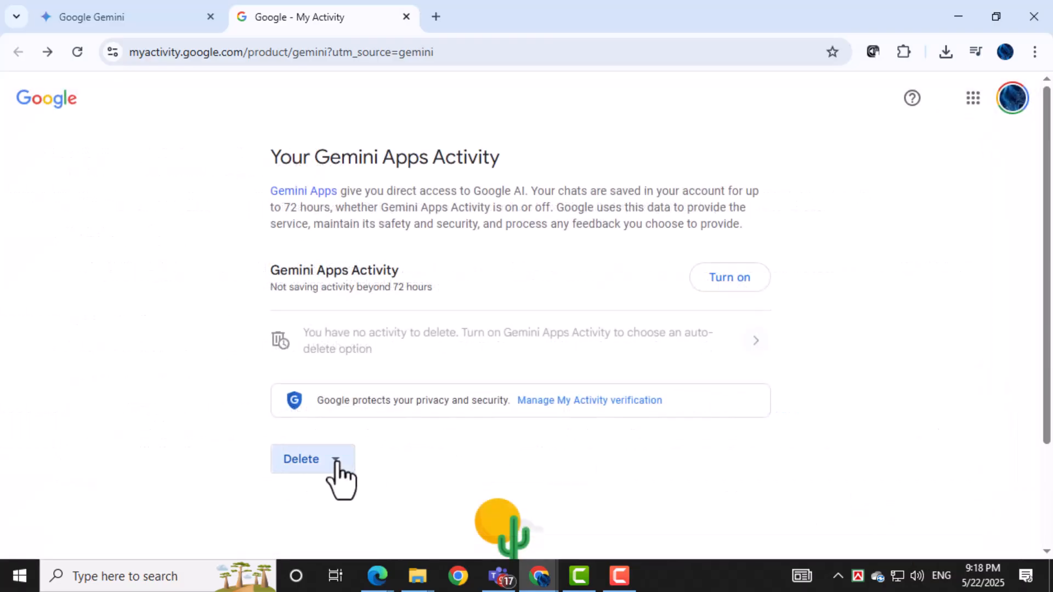
- Delete Gemini Apps activity for the All time range
left_click(337, 463)
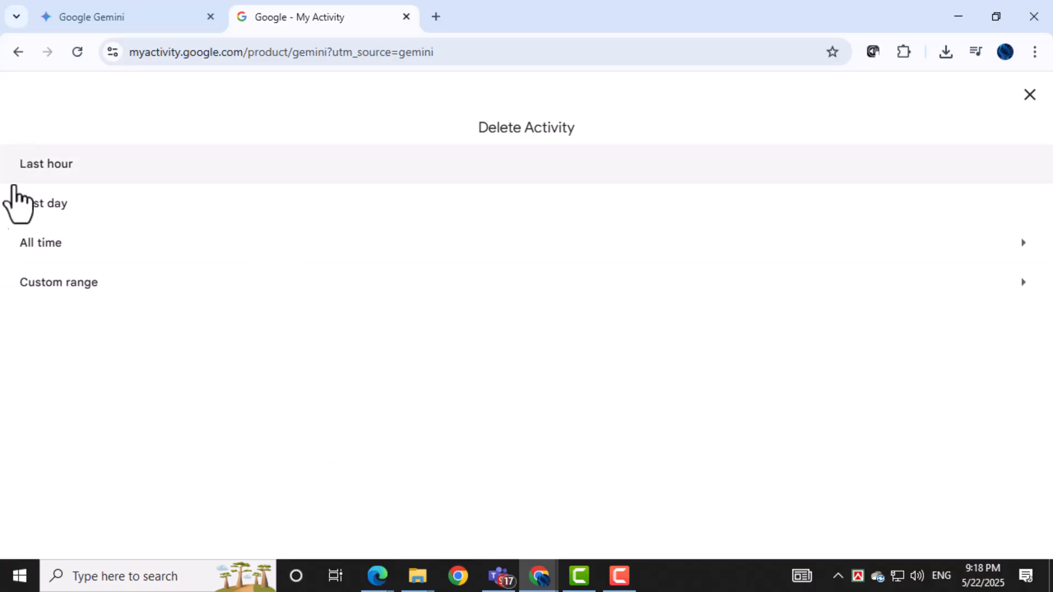
left_click(65, 261)
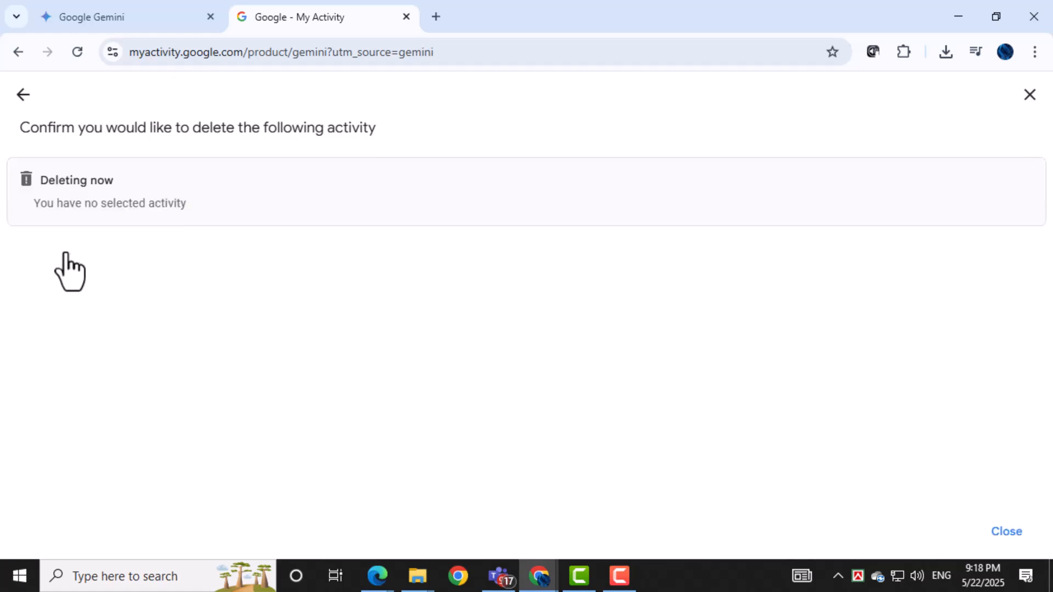